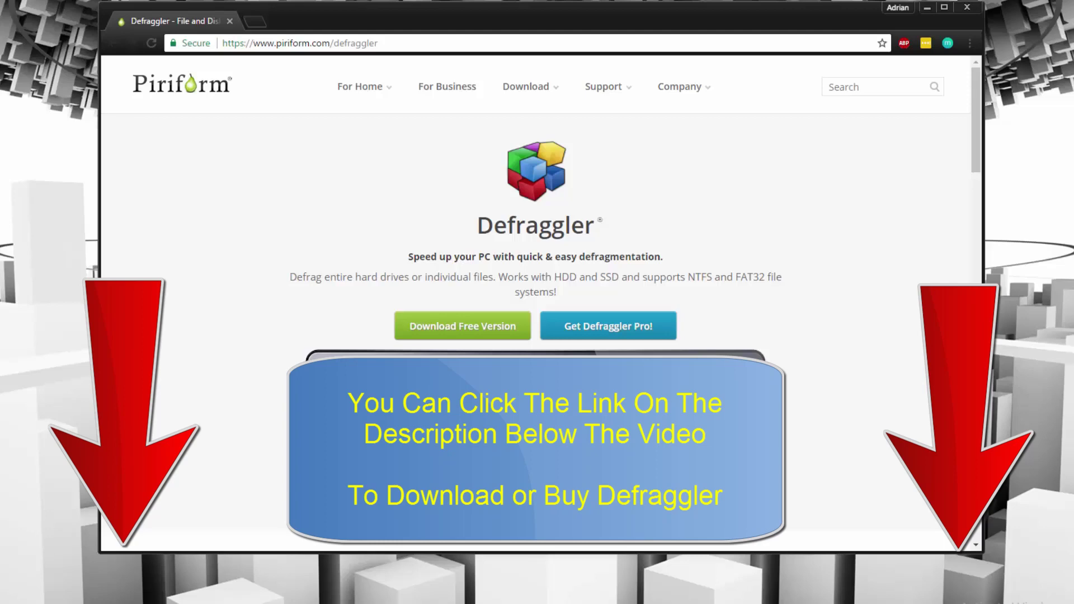
# Read through the feature descriptions on Piriform's Defraggler product page.
pyautogui.scroll(-6, 734, 323)
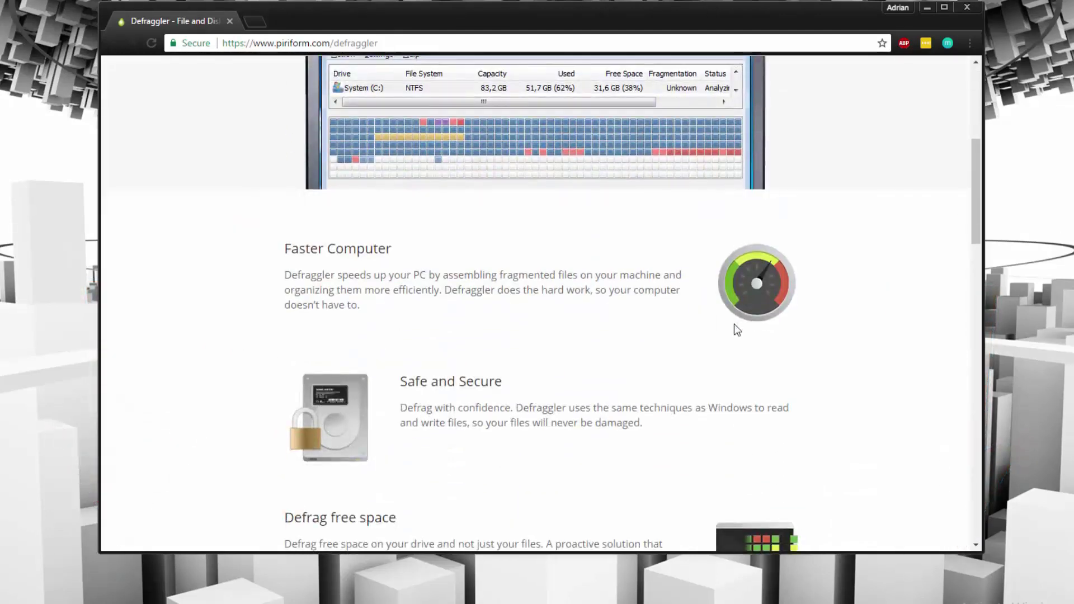
pyautogui.scroll(-5, 734, 324)
pyautogui.scroll(-2, 734, 325)
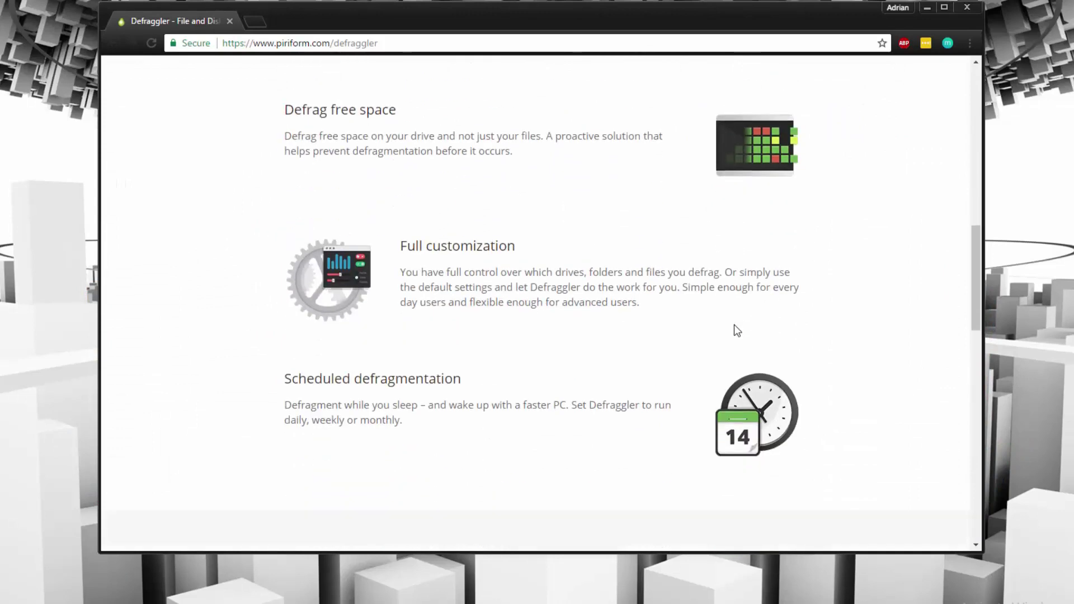
pyautogui.scroll(-3, 734, 325)
pyautogui.scroll(6, 734, 324)
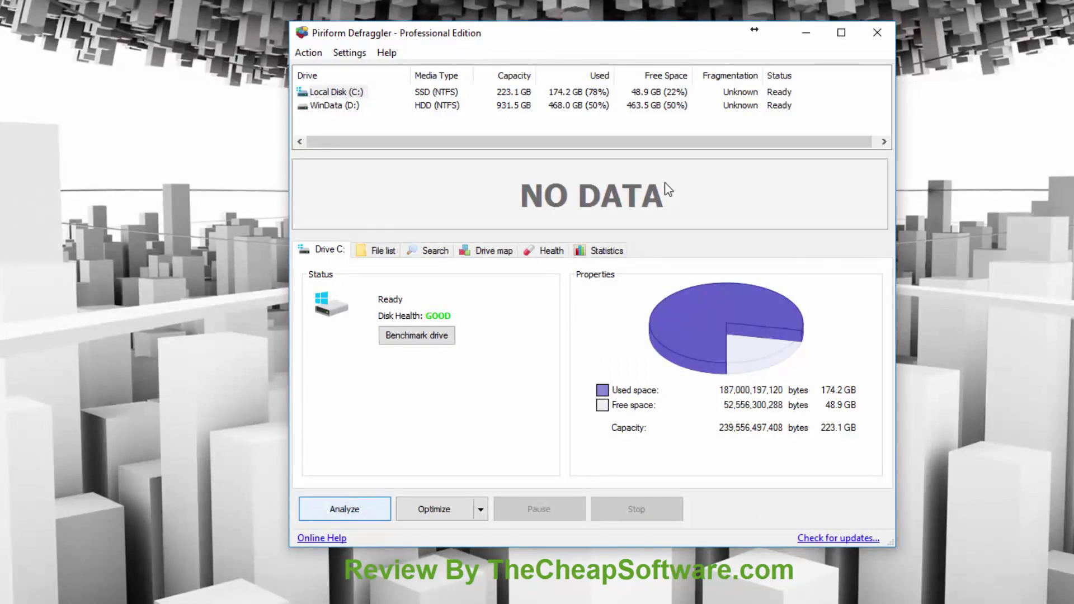
# Analyze Local Disk (C:) for fragmentation and check the color legend of its drive map.
pyautogui.press('Return')
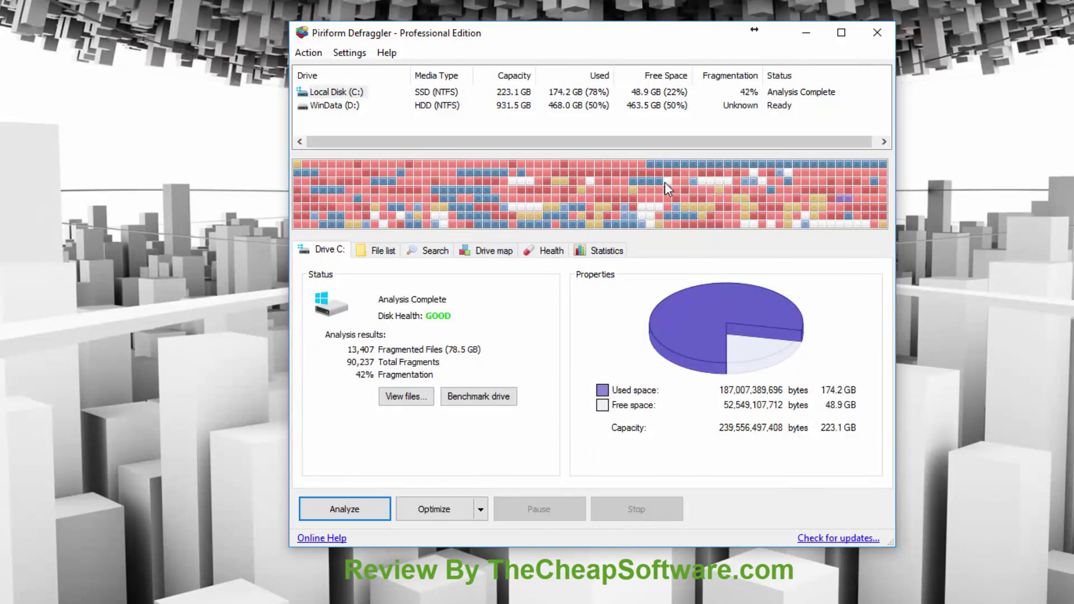
pyautogui.hotkey('ctrl', 'Tab')
pyautogui.hotkey('ctrl', 'Tab')
pyautogui.hotkey('ctrl', 'Tab')
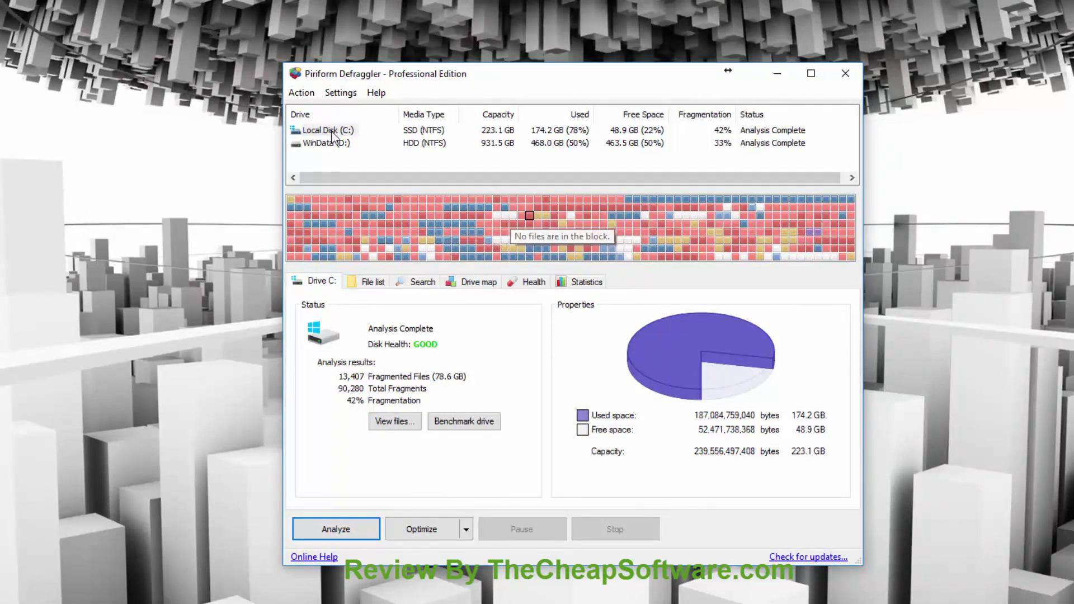
pyautogui.click(479, 281)
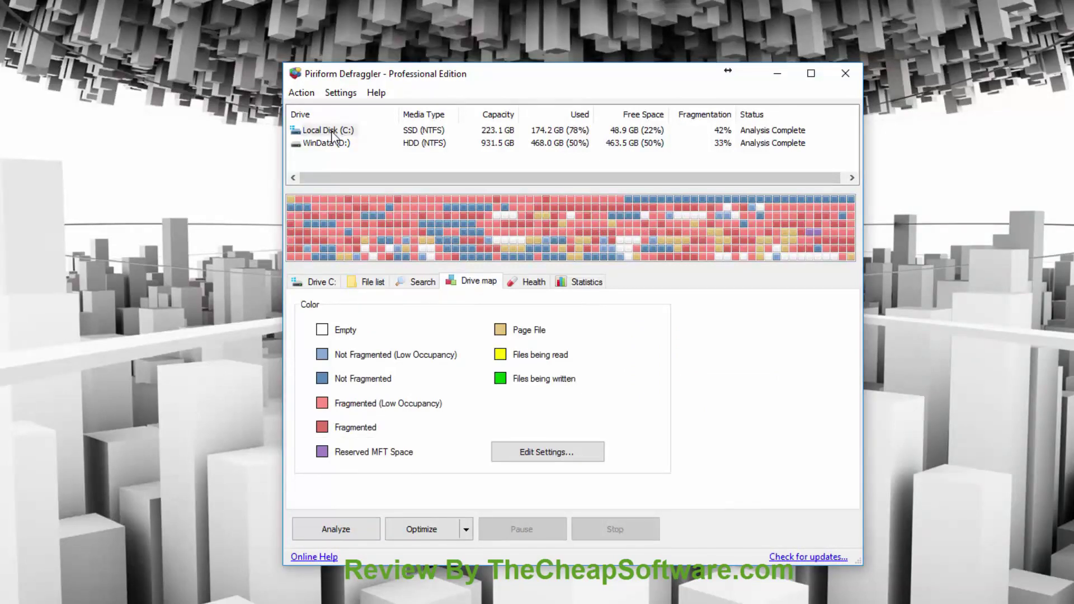
pyautogui.click(333, 281)
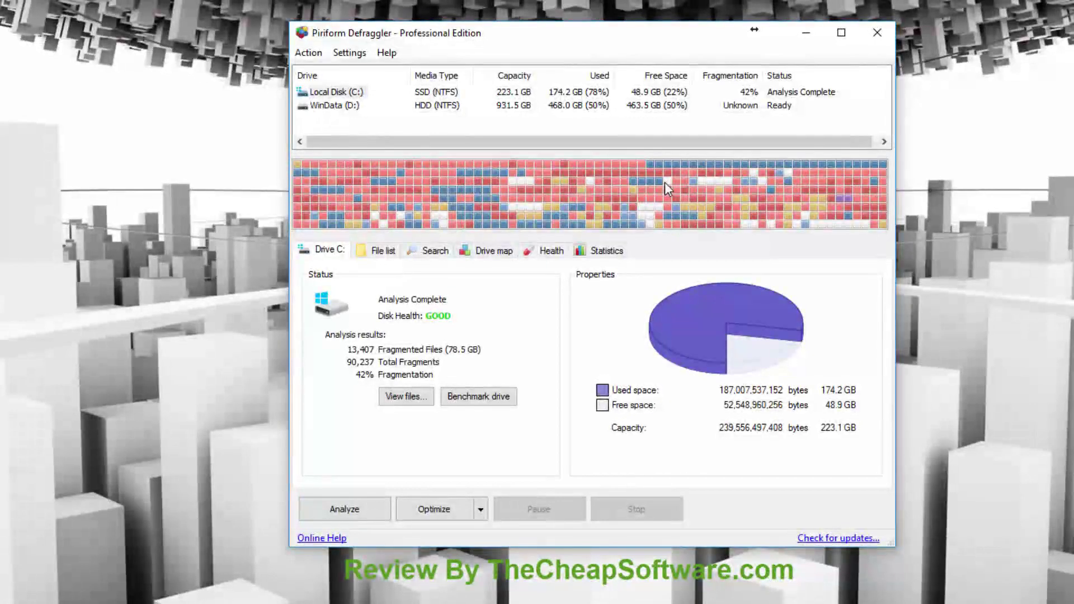
# Examine drive C:'s fragmented file list, file search parameters, health attributes and disk statistics.
pyautogui.hotkey('ctrl', 'Tab')
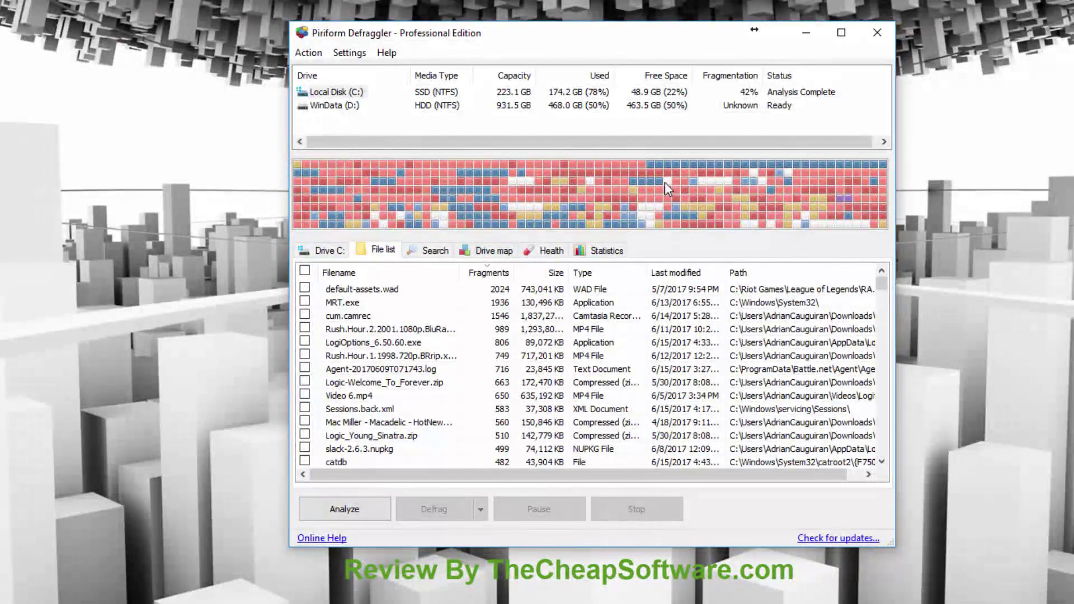
pyautogui.hotkey('ctrl', 'Tab')
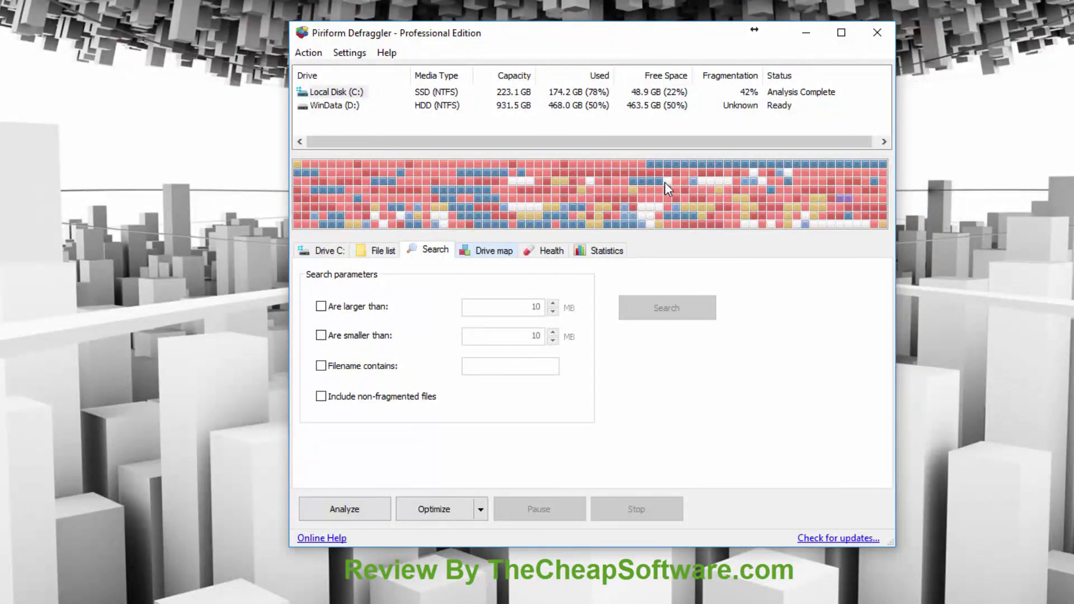
pyautogui.hotkey('ctrl', 'Tab')
pyautogui.hotkey('ctrl', 'Tab')
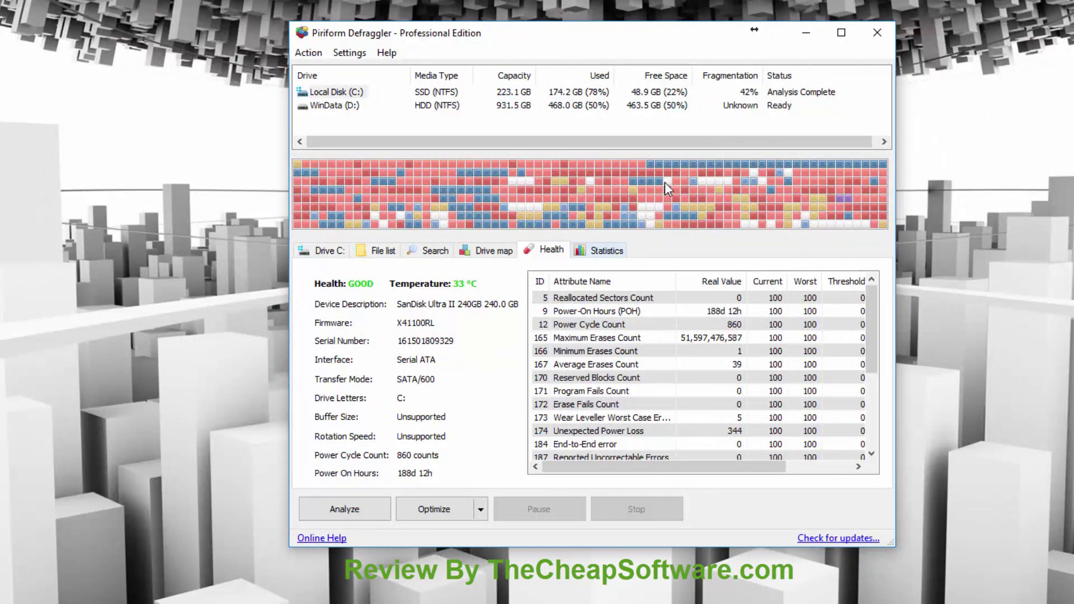
pyautogui.hotkey('ctrl', 'Tab')
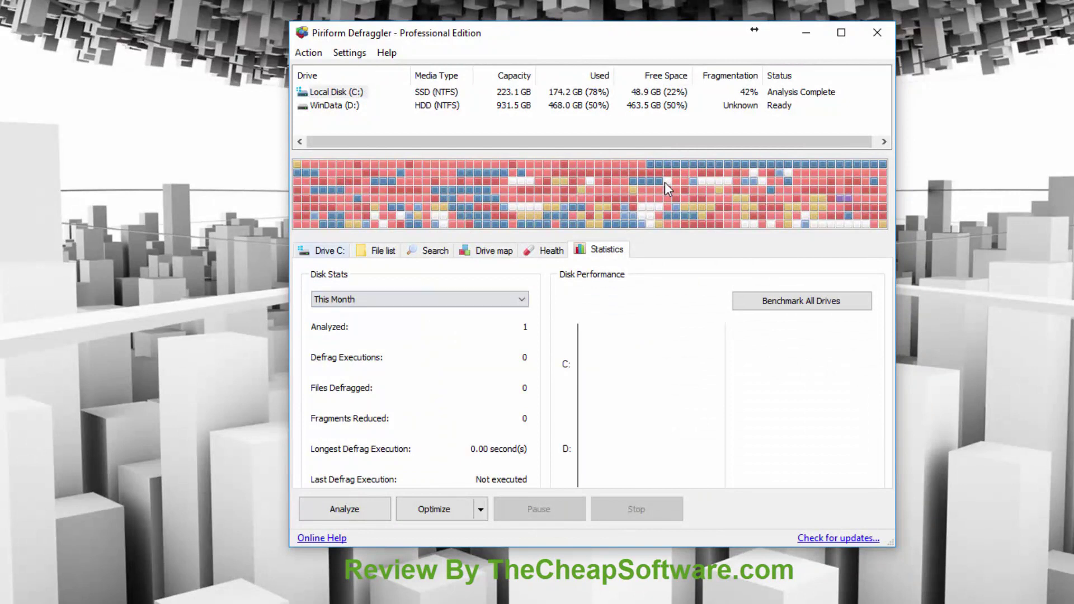
pyautogui.hotkey('ctrl', 'Tab')
# Try to run a Quick Defrag on Local Disk (C:), declining to continue when asked.
pyautogui.press('Tab')
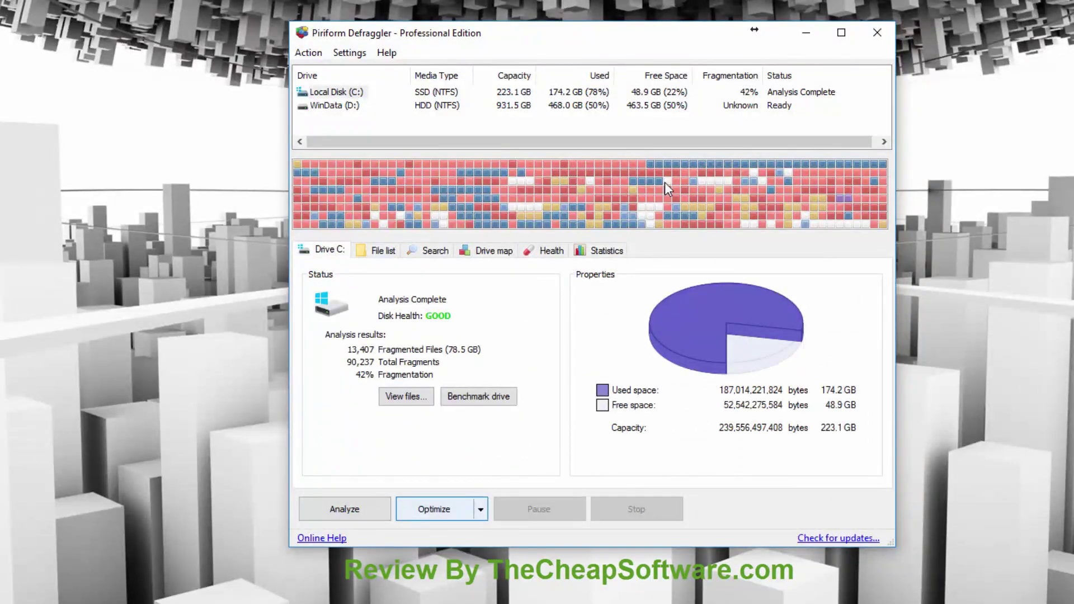
pyautogui.press('Down')
pyautogui.press('Down')
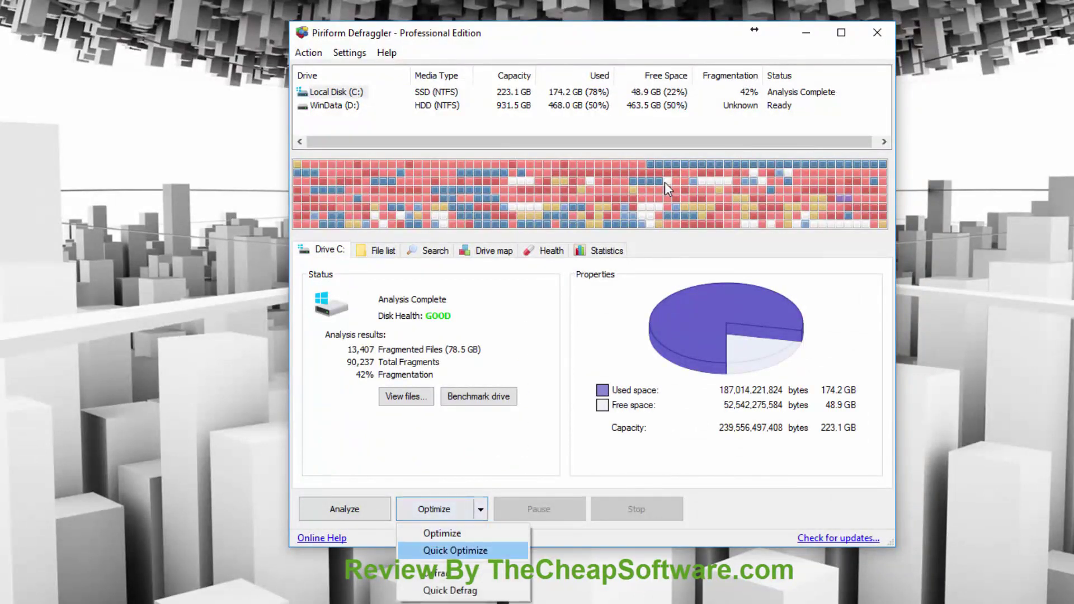
pyautogui.press('Up')
pyautogui.press('Down')
pyautogui.press('Down')
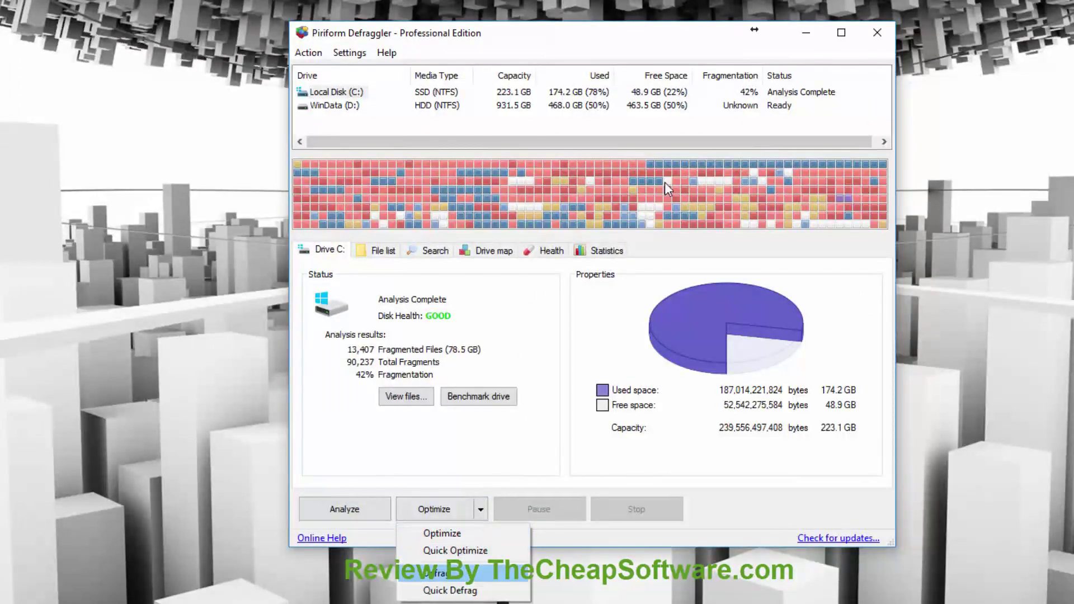
pyautogui.press('Down')
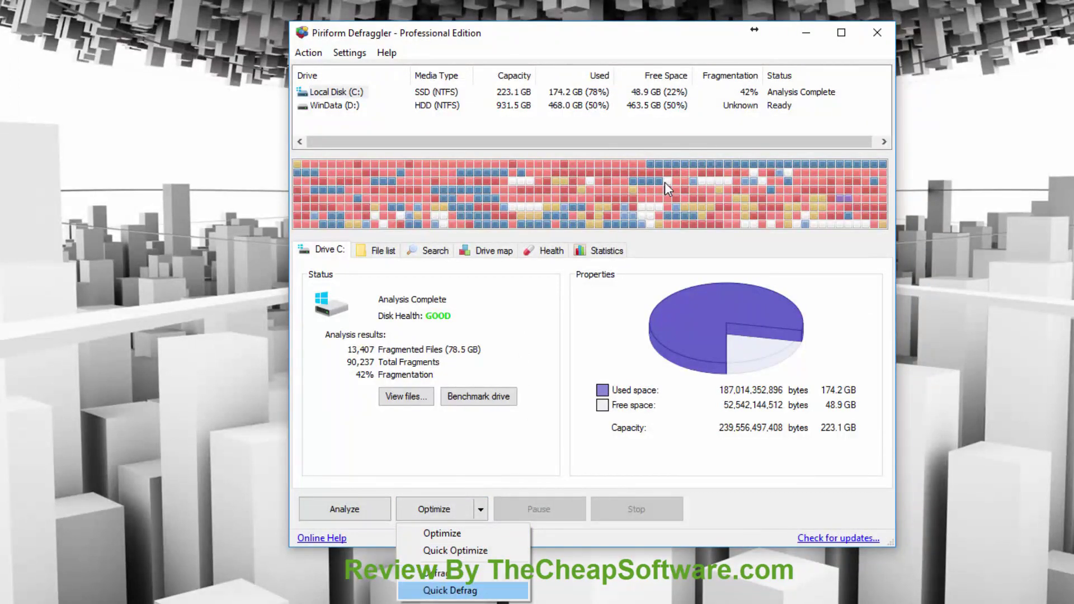
pyautogui.press('Return')
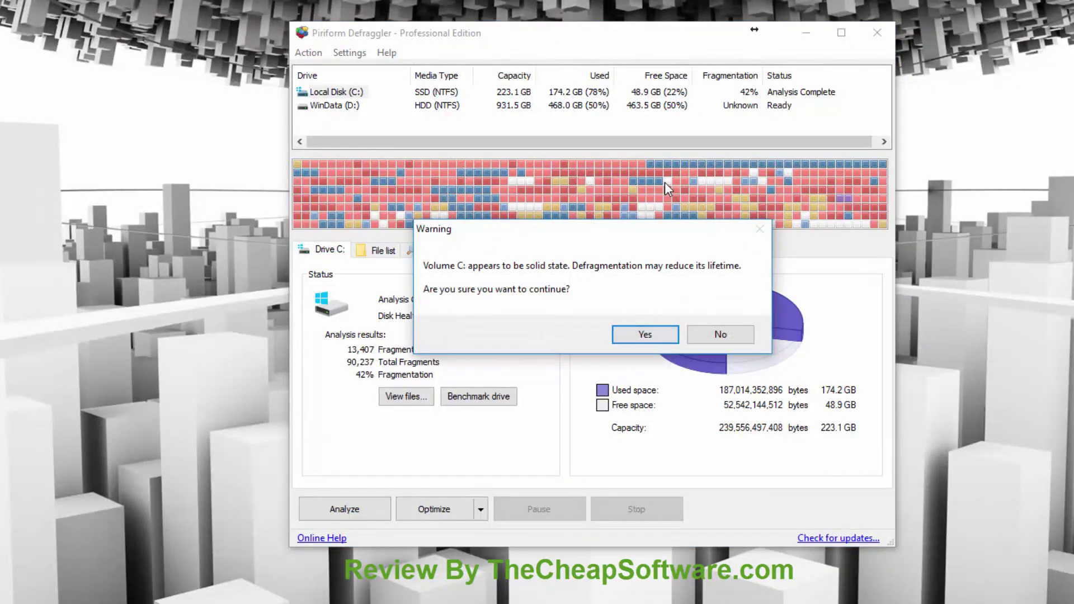
pyautogui.press('Tab')
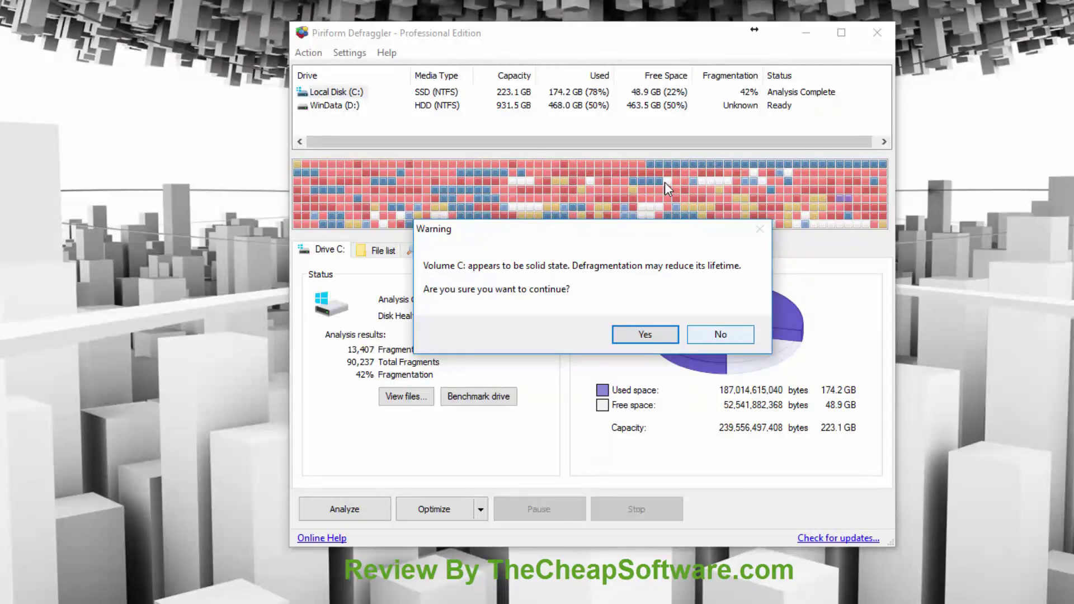
pyautogui.click(720, 335)
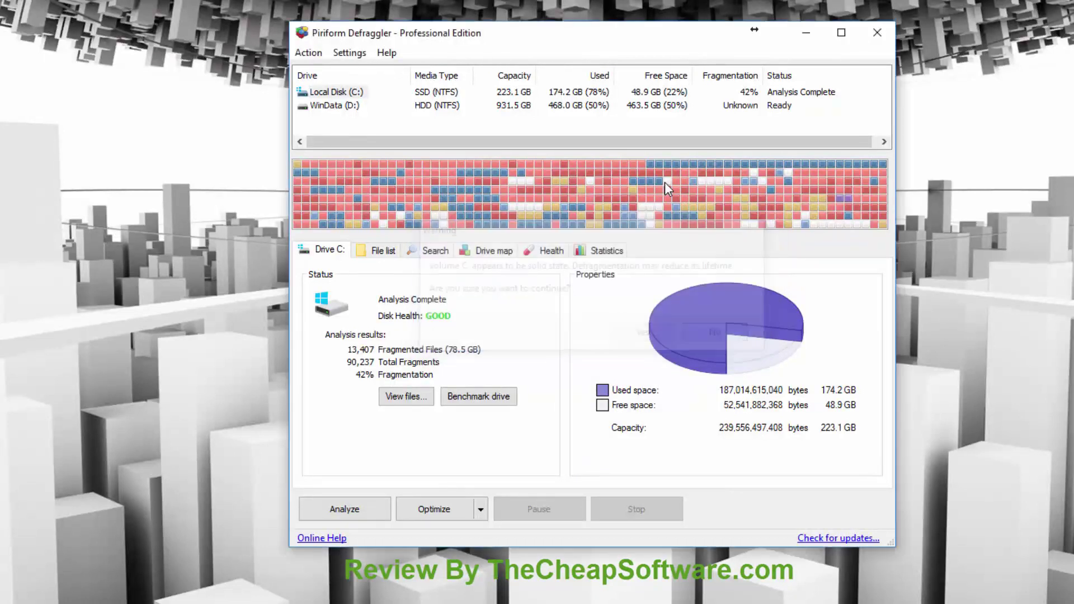
# Start a Quick Defrag on the WinData (D:) drive.
pyautogui.press('Down')
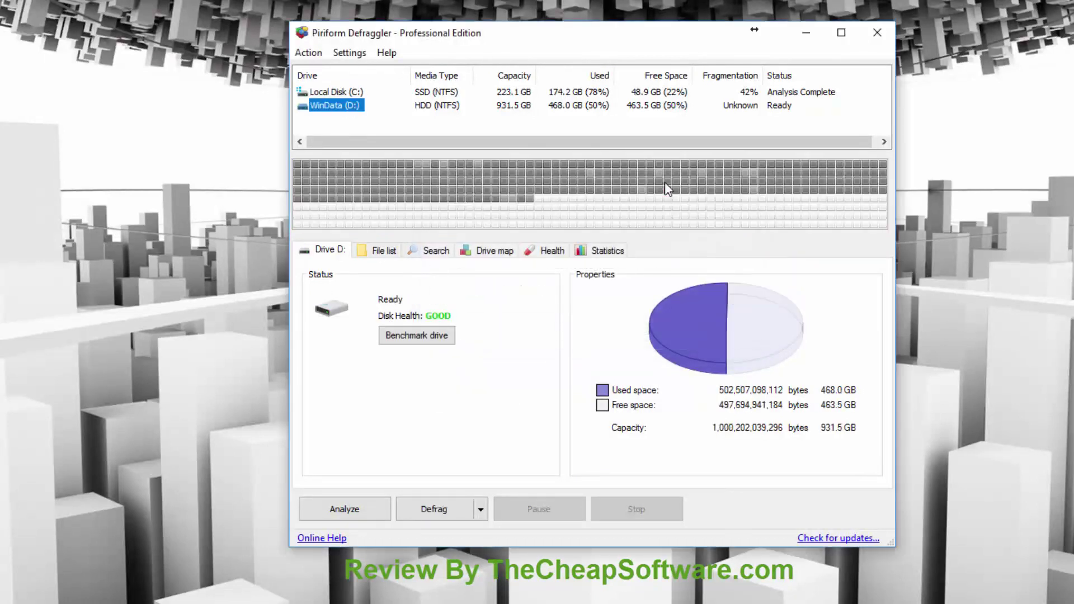
pyautogui.press('Tab')
pyautogui.press('Down')
pyautogui.press('Down')
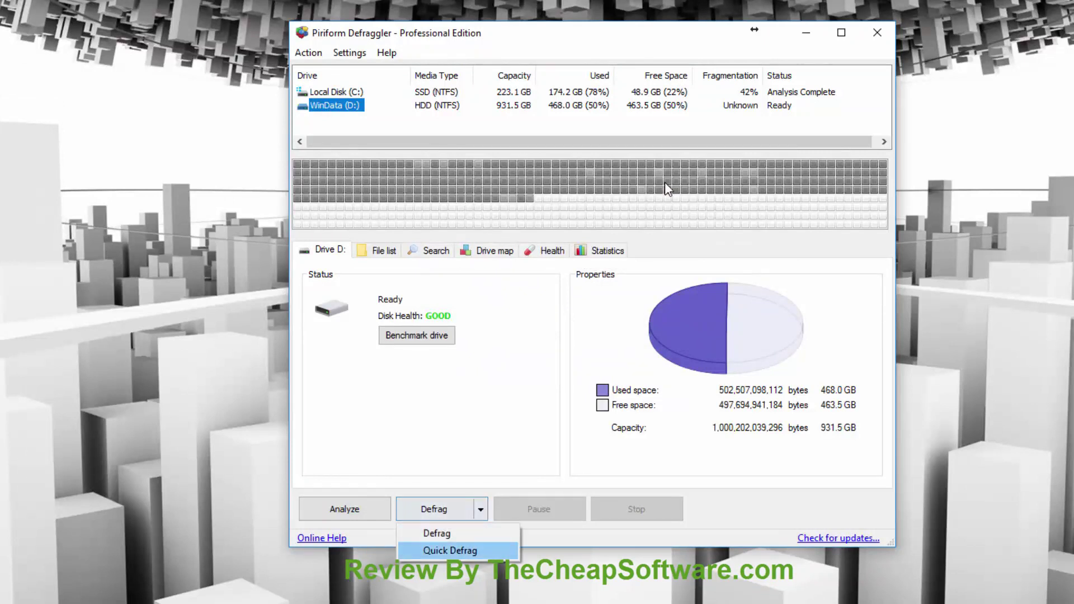
pyautogui.press('Return')
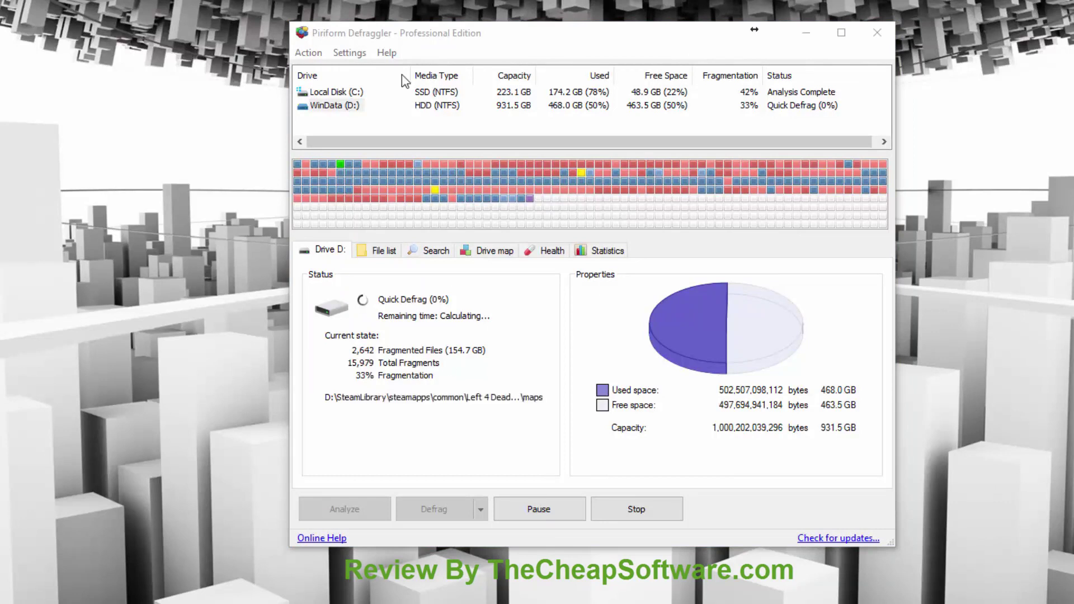
# Review the scheduling, boot-time defrag, priority and after-defrag close and shutdown settings without changing them.
pyautogui.click(358, 52)
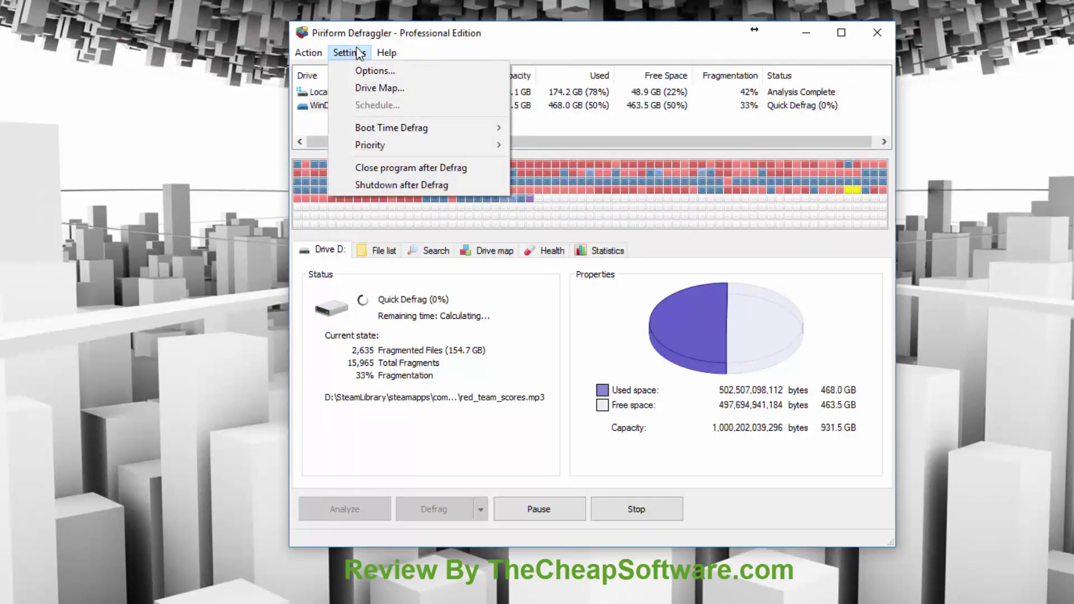
pyautogui.press('Down')
pyautogui.press('Down')
pyautogui.press('Down')
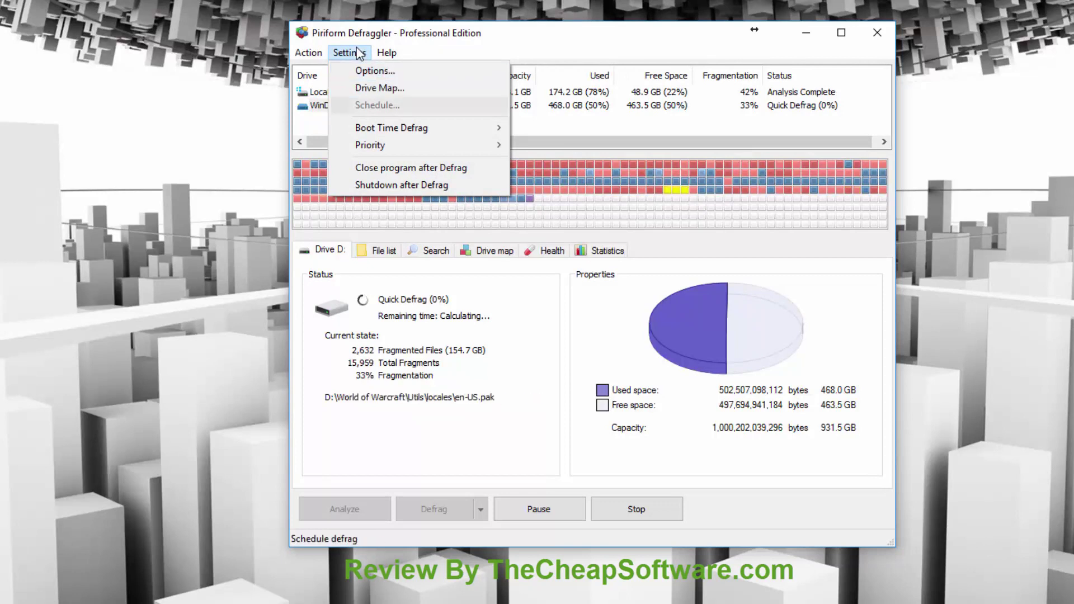
pyautogui.press('Down')
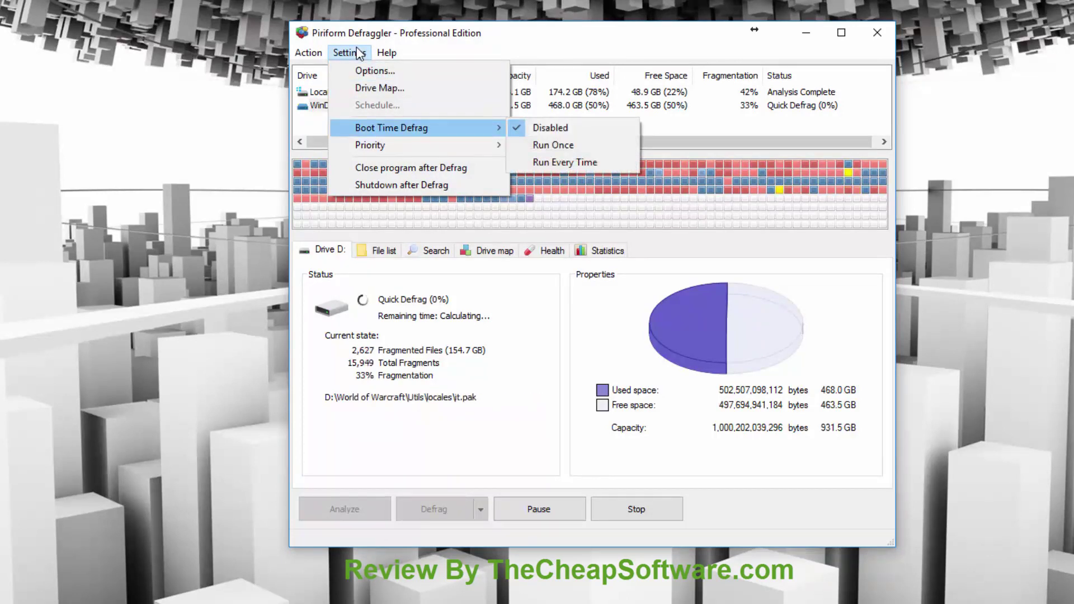
pyautogui.press('Down')
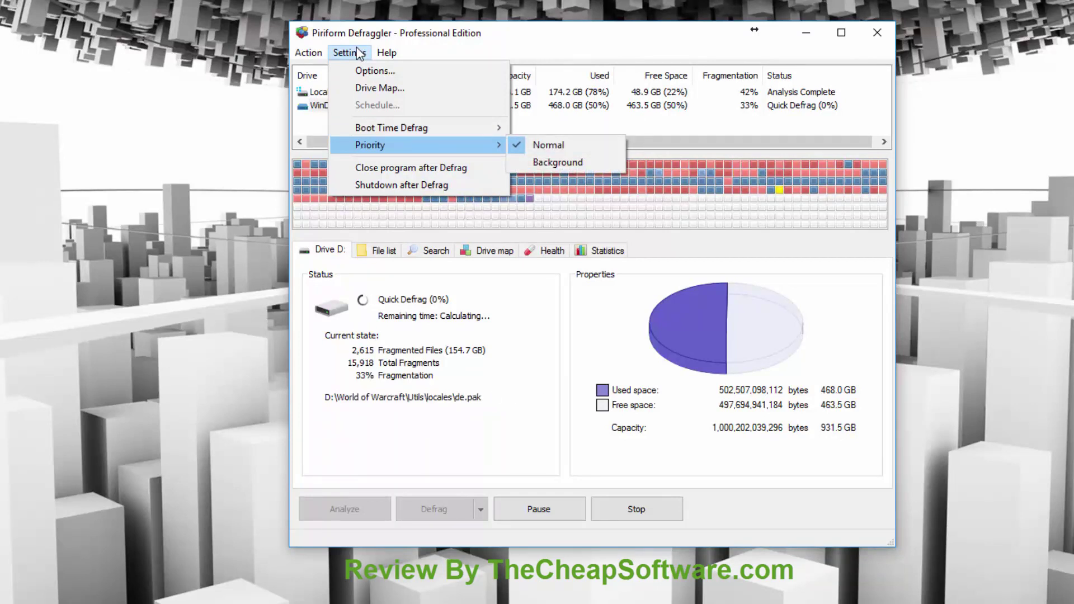
pyautogui.press('Down')
pyautogui.press('Down')
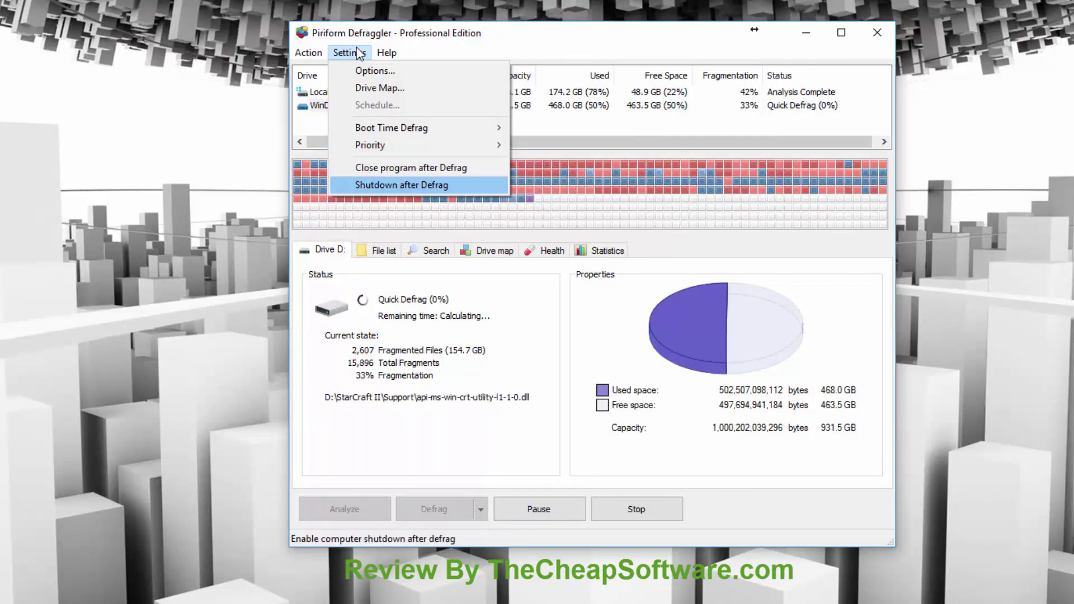
# Open the program options and examine the General, Defrag, Quick Defrag, Exclude and Advanced settings.
pyautogui.press('Down')
pyautogui.press('Return')
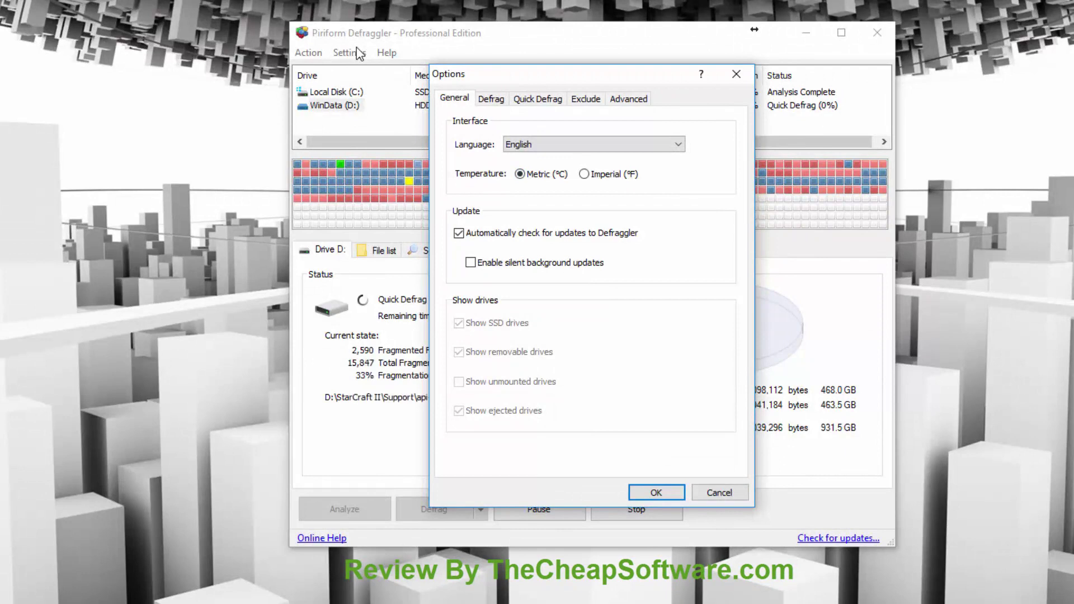
pyautogui.hotkey('ctrl', 'Tab')
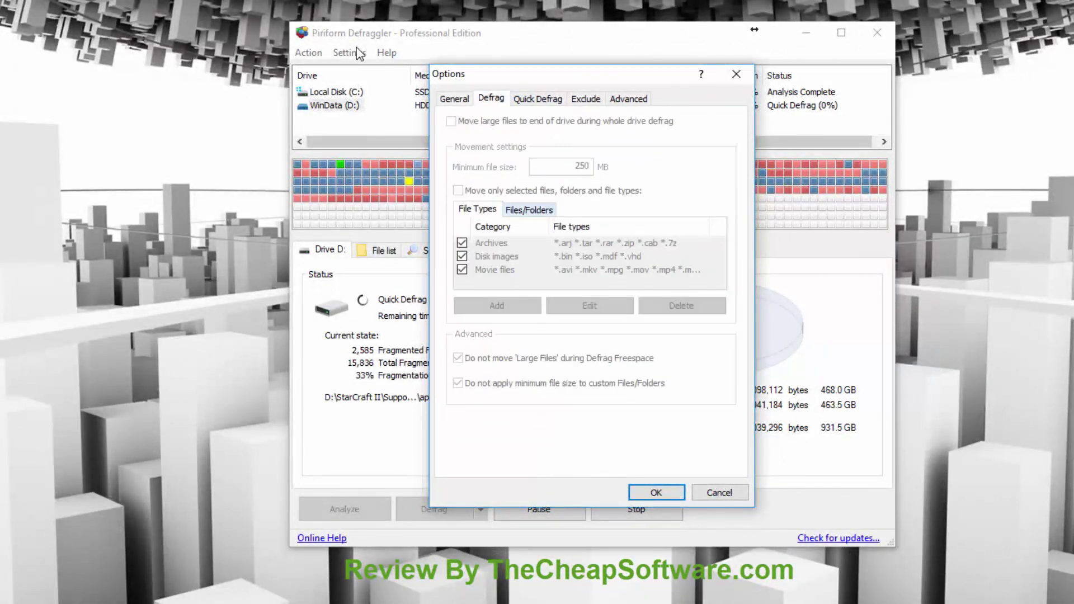
pyautogui.press('Right')
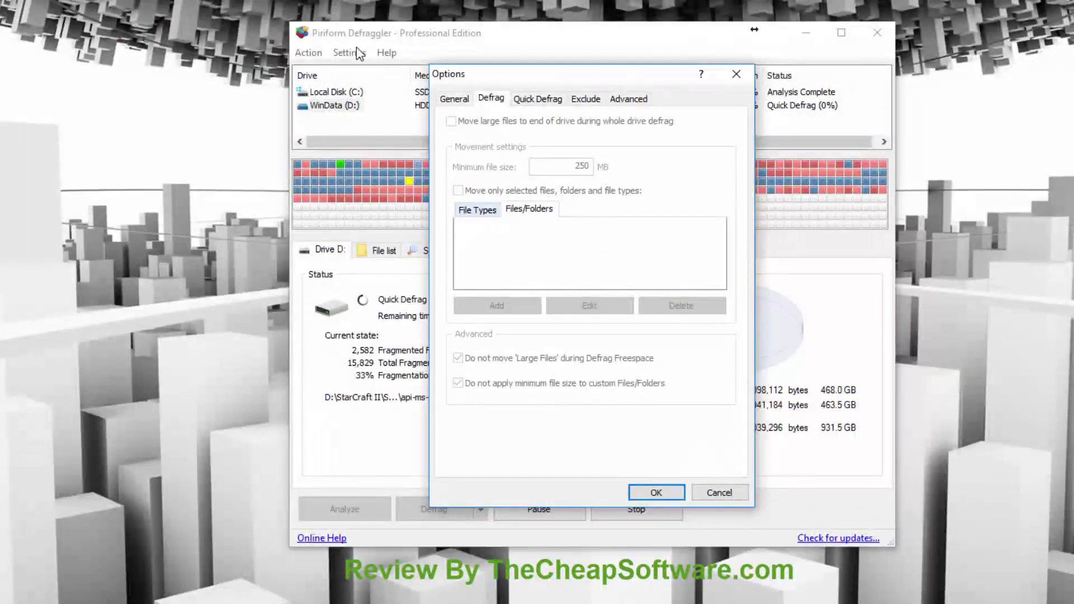
pyautogui.press('Left')
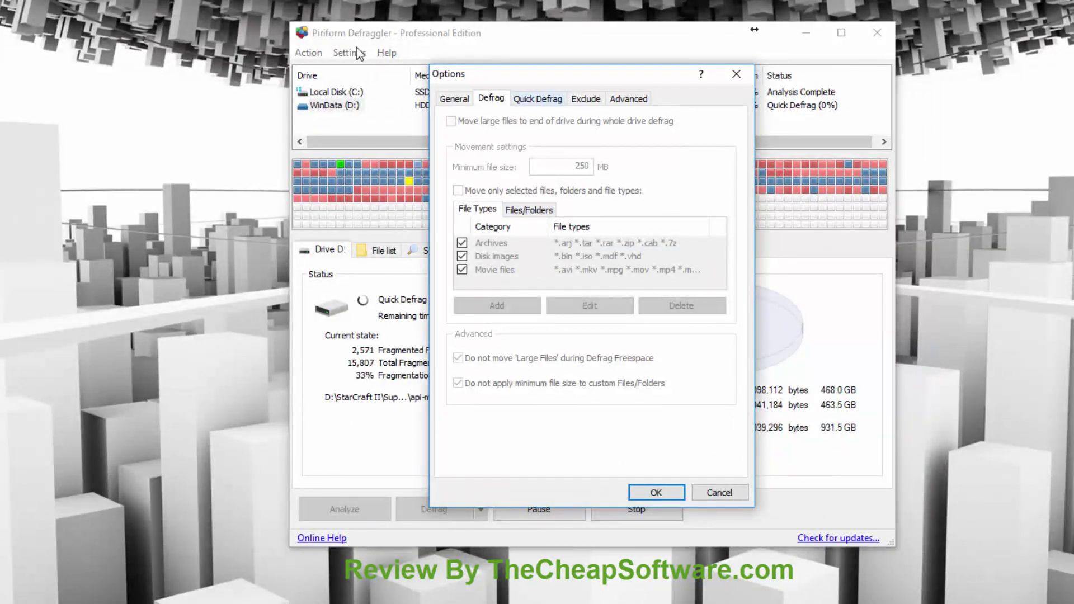
pyautogui.hotkey('ctrl', 'Tab')
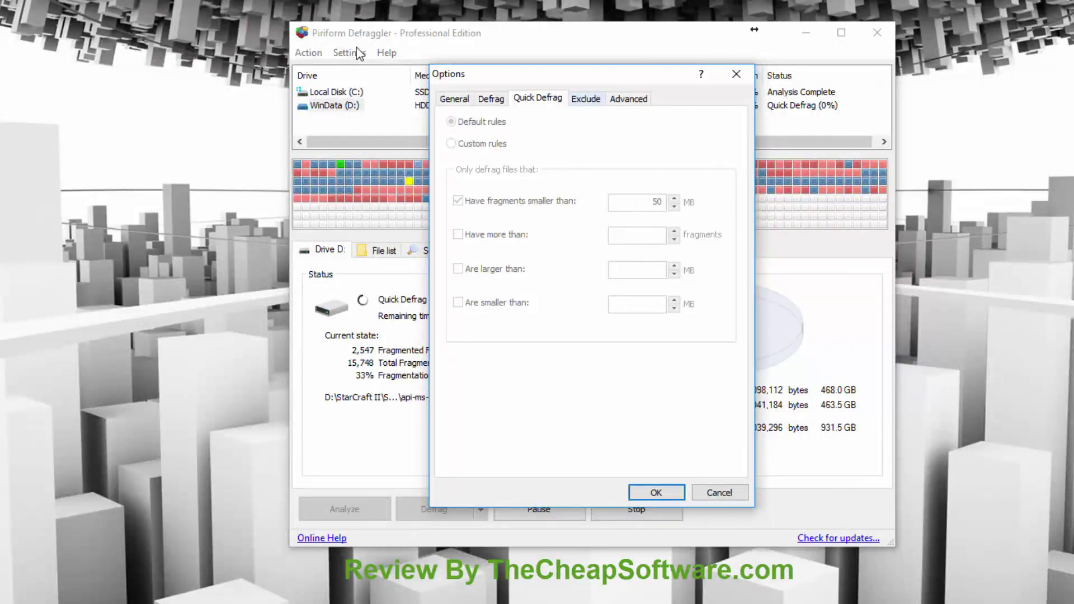
pyautogui.hotkey('ctrl', 'Tab')
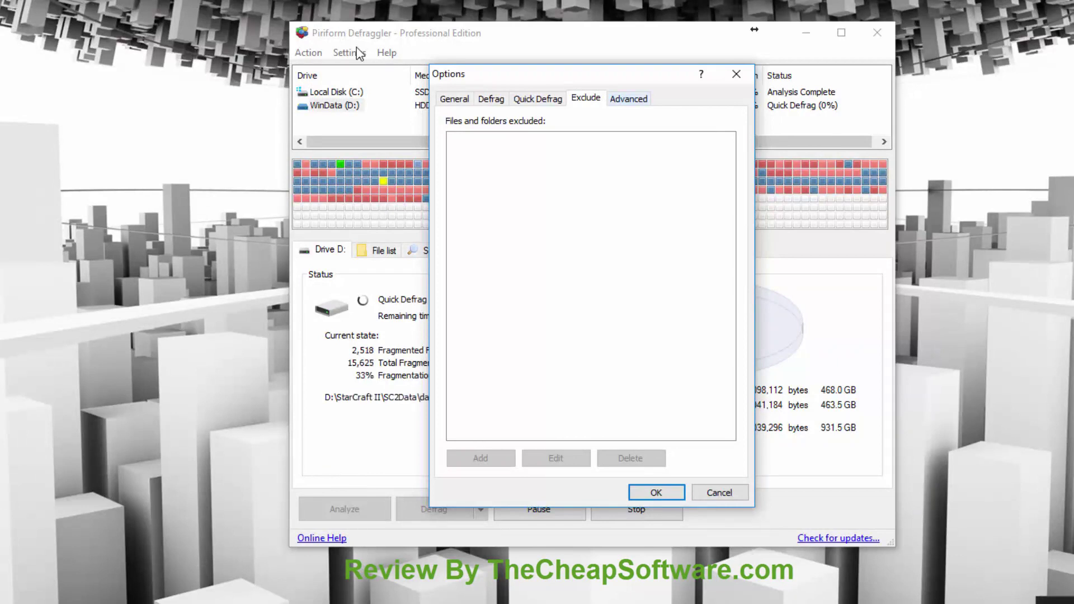
pyautogui.click(615, 100)
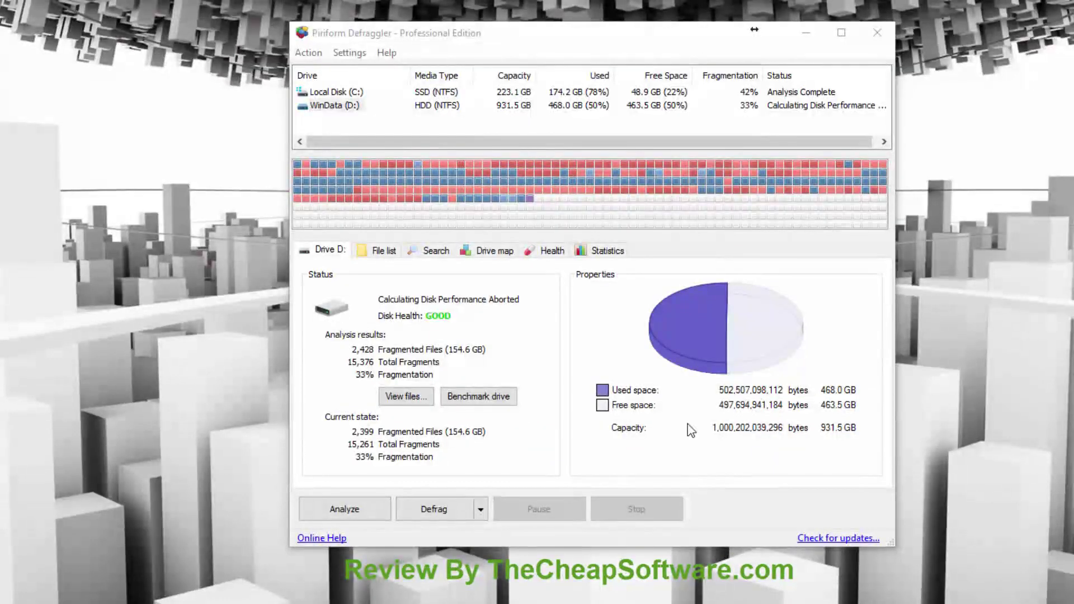
# Look through the available actions for analyzing and defragmenting a drive, folder or single file.
pyautogui.click(590, 343)
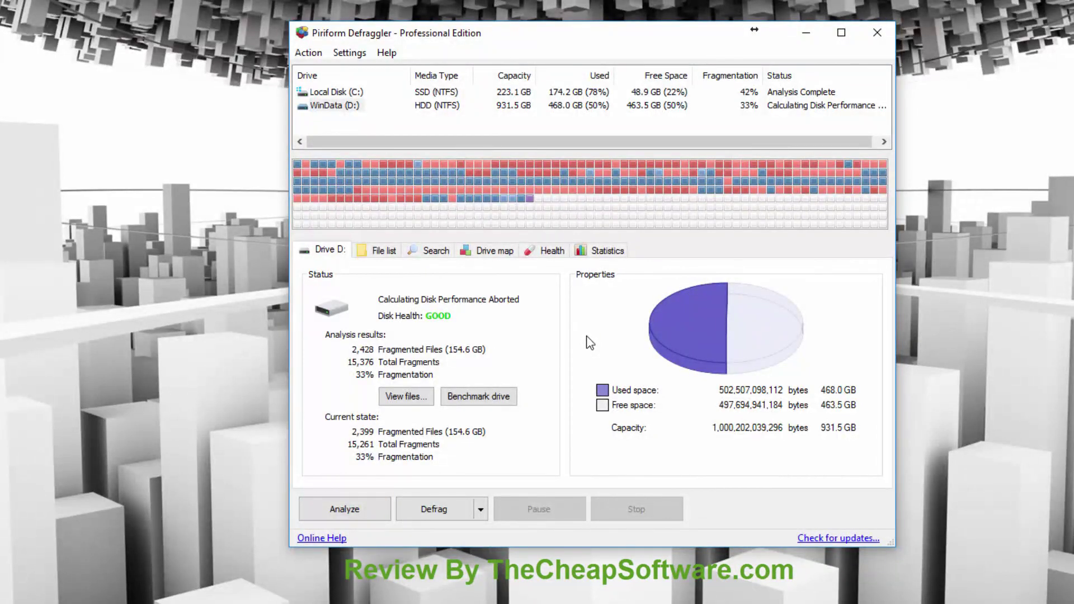
pyautogui.press('alt')
pyautogui.press('Down')
pyautogui.press('Down')
pyautogui.press('Down')
pyautogui.press('Down')
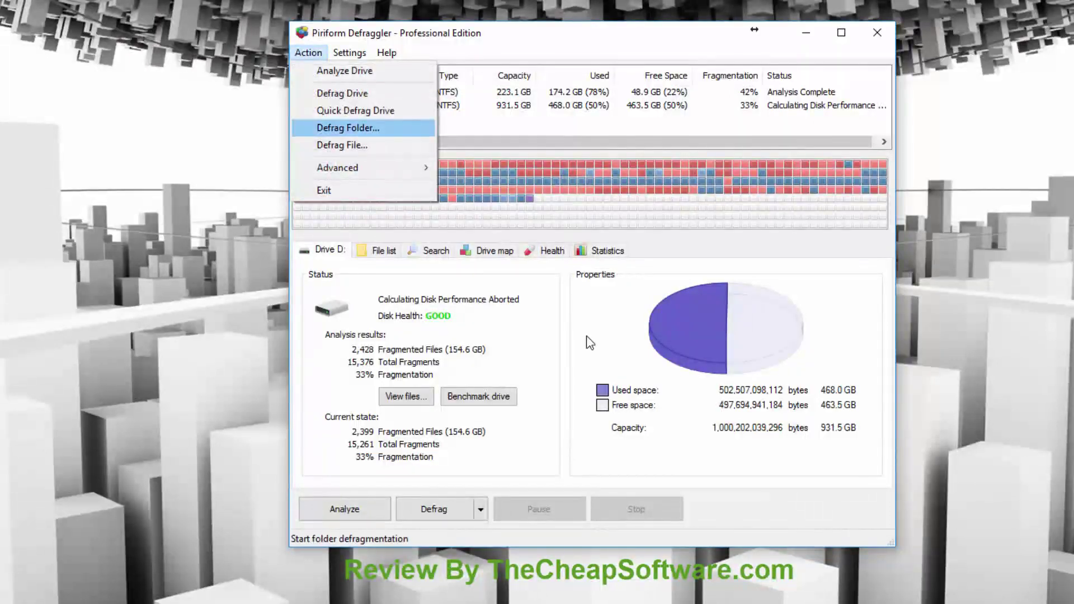
pyautogui.press('Down')
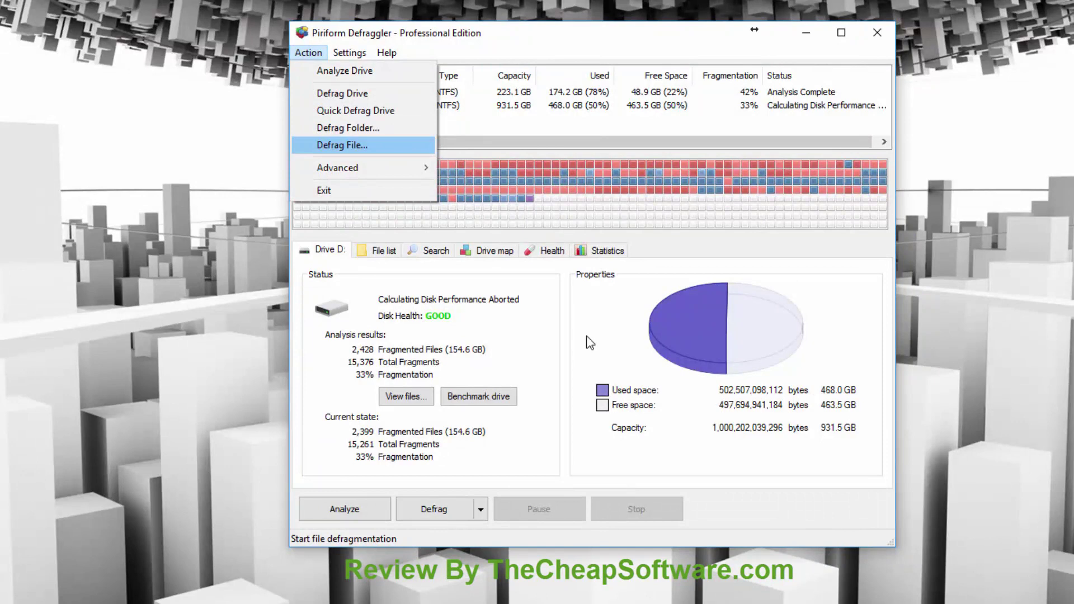
pyautogui.press('Return')
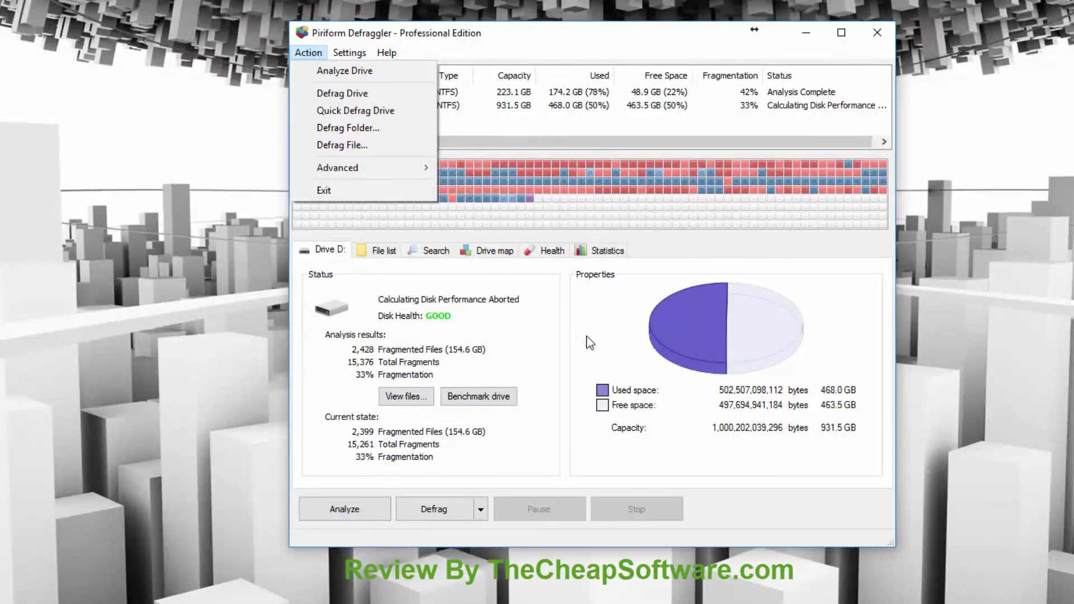
# Start a single-file defrag and browse to the Program Files folder on Local Disk (C:).
pyautogui.press('Down')
pyautogui.press('Down')
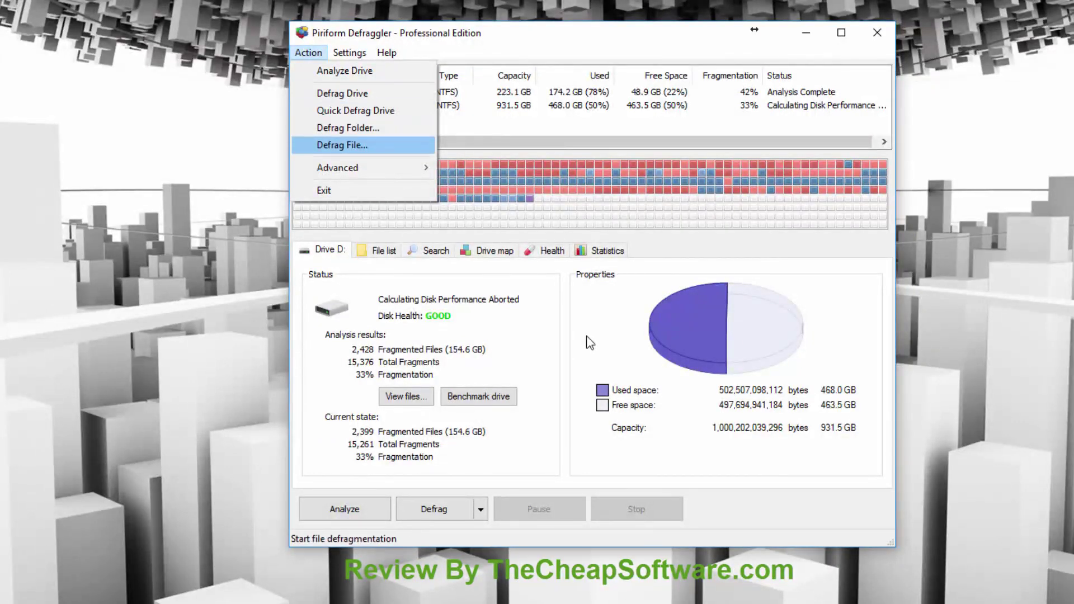
pyautogui.press('Up')
pyautogui.press('Down')
pyautogui.press('Return')
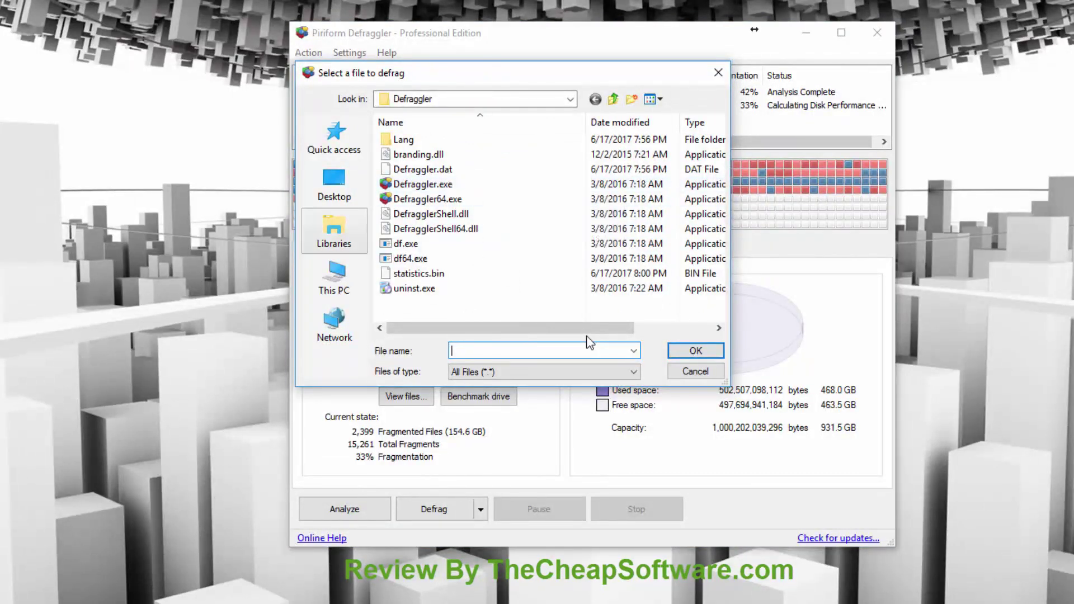
pyautogui.hotkey('alt', 'i')
pyautogui.press('F4')
pyautogui.press('Up')
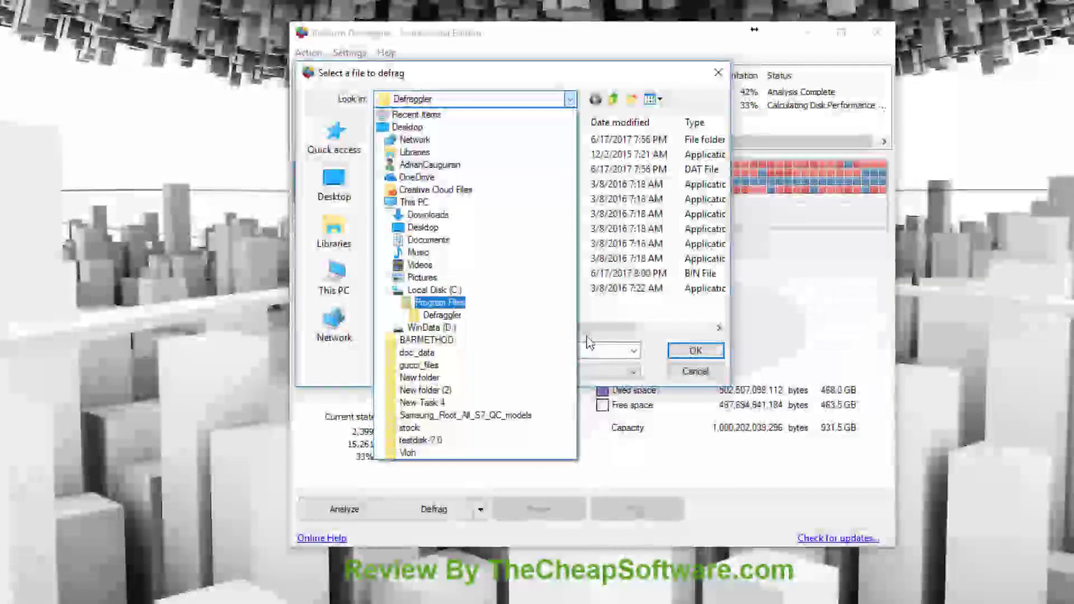
pyautogui.press('Return')
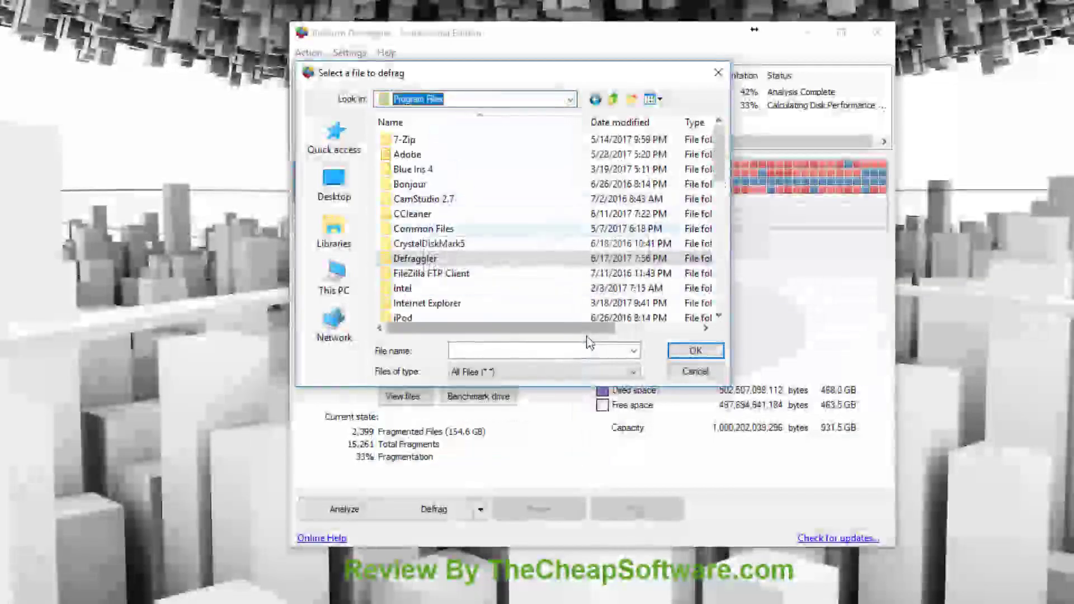
# Choose CCleaner.exe from the CCleaner folder as the file to defrag and agree to continue on the solid-state drive.
pyautogui.press('Tab')
pyautogui.press('Up')
pyautogui.press('Up')
pyautogui.press('Up')
pyautogui.press('Return')
pyautogui.press('End')
pyautogui.press('Up')
pyautogui.press('Up')
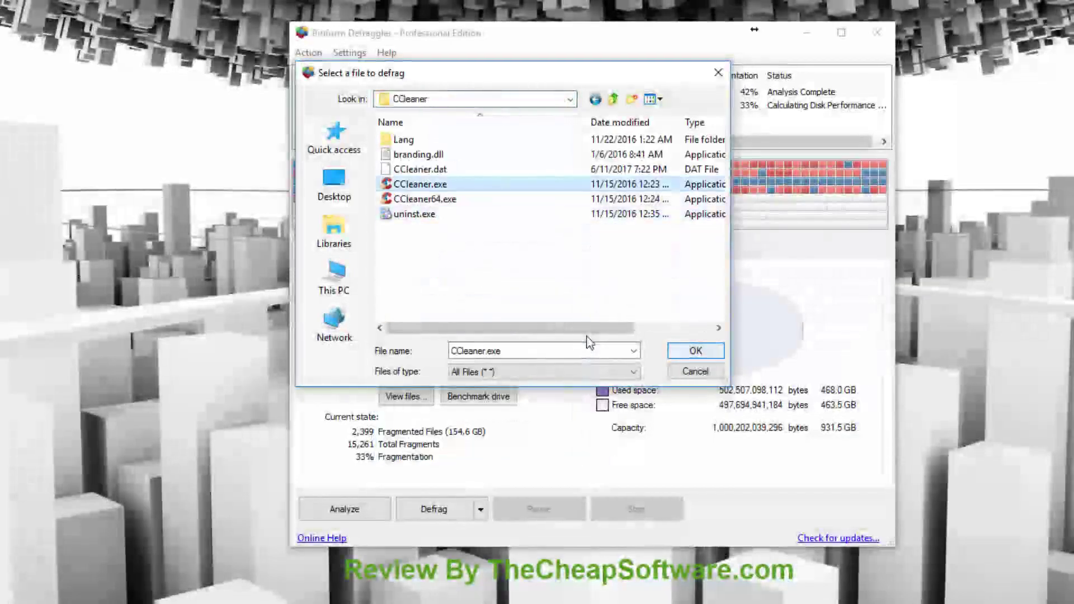
pyautogui.press('Return')
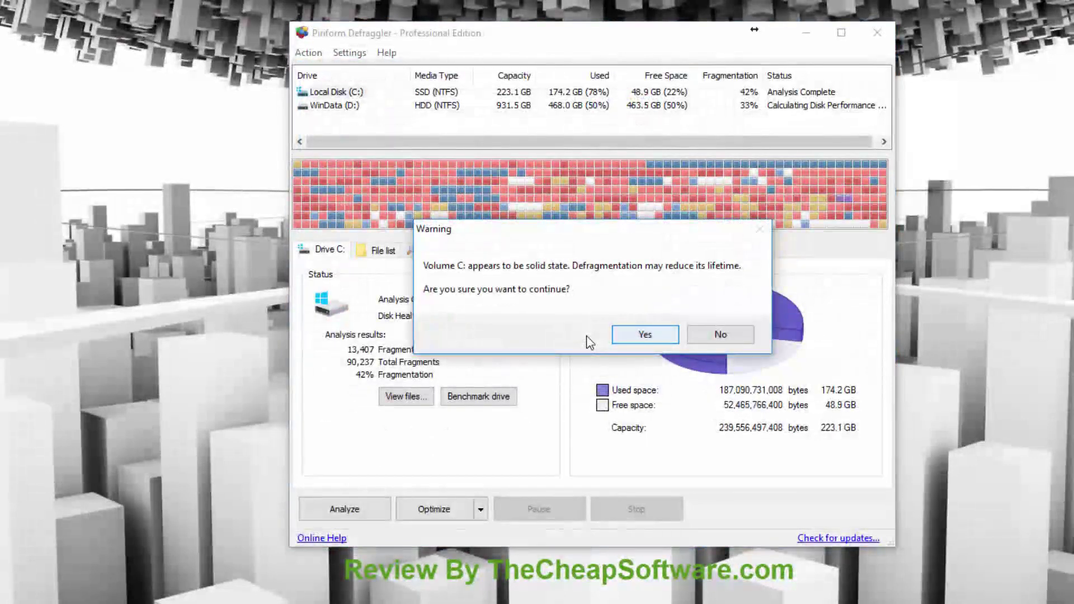
pyautogui.press('Return')
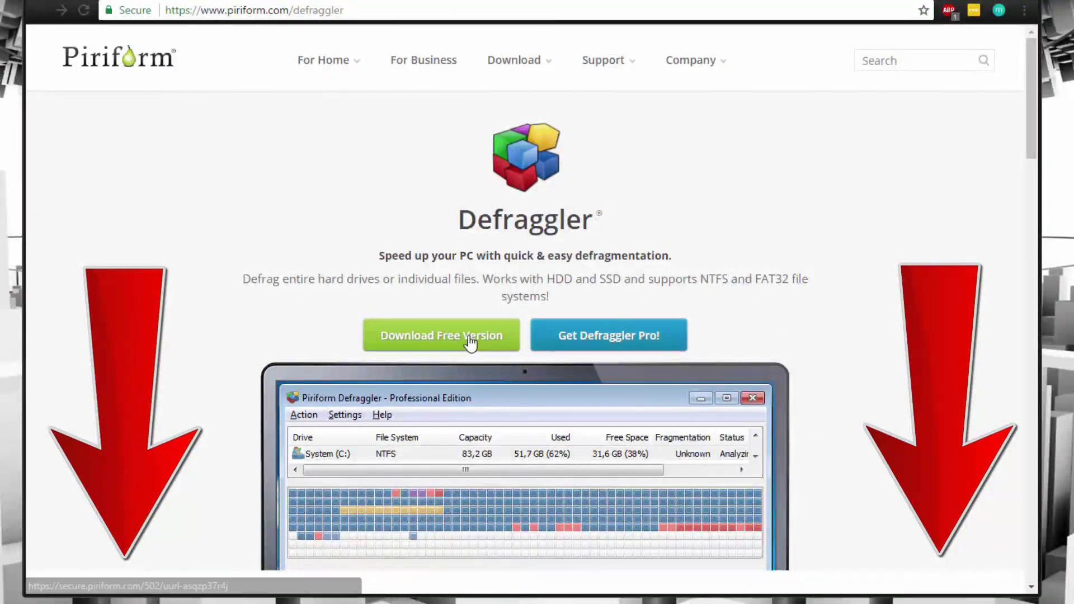
# Switch to the browser and follow the Get Defraggler Pro offer on Piriform's Defraggler page.
pyautogui.click(553, 341)
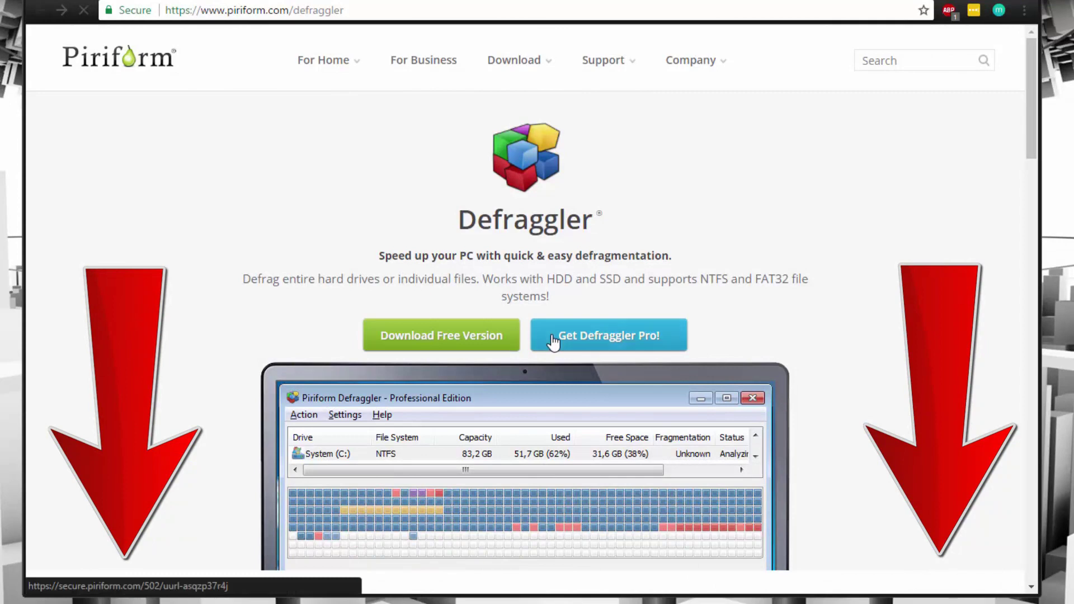